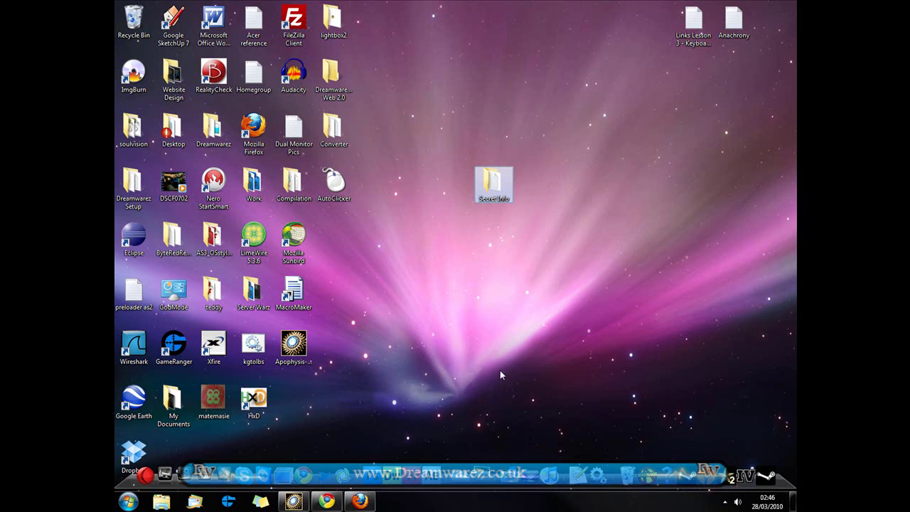
- Minimize Chrome's 7-Zip download page to reveal the desktop with the Secret Info folder
{"action": "left_click", "coordinate": [327, 501]}
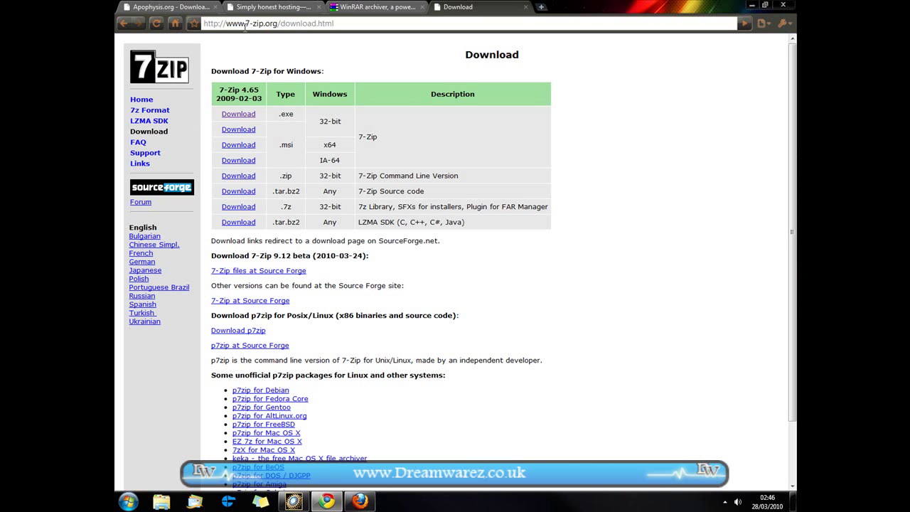
{"action": "left_click_drag", "start_coordinate": [245, 22], "coordinate": [338, 35]}
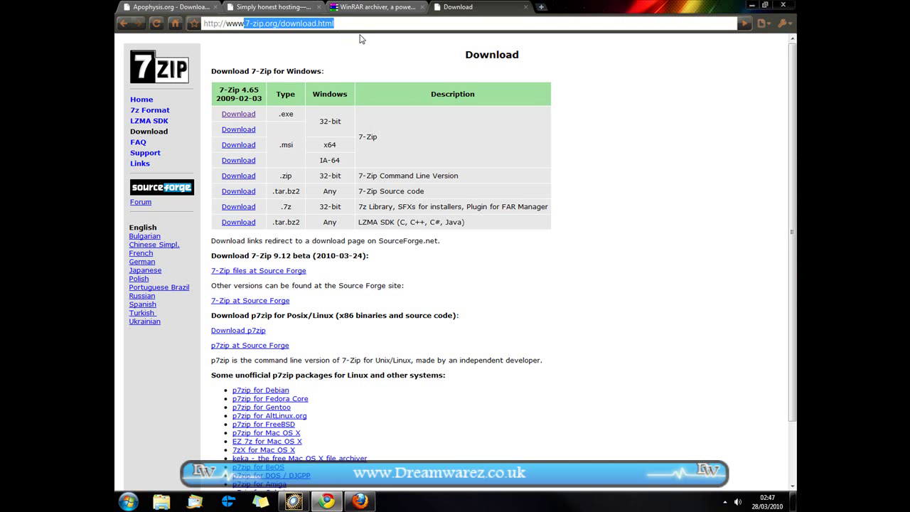
{"action": "left_click", "coordinate": [357, 27]}
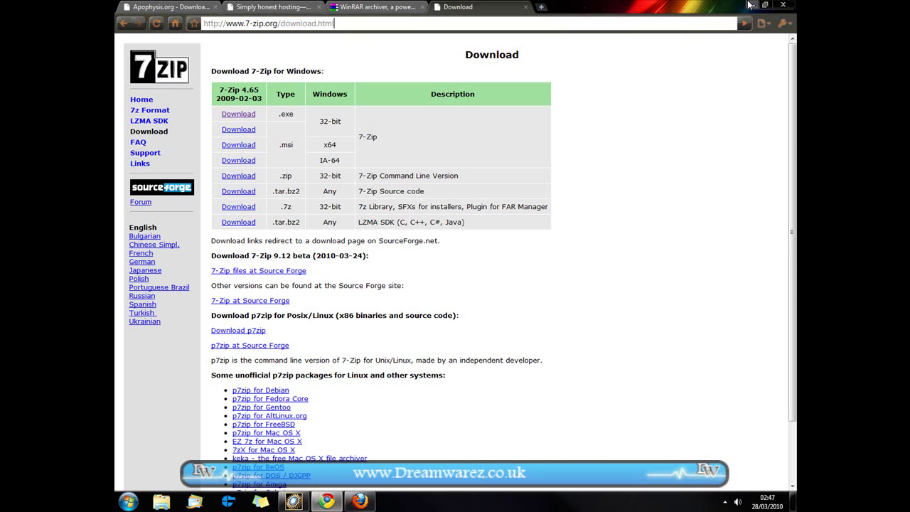
{"action": "left_click", "coordinate": [749, 5]}
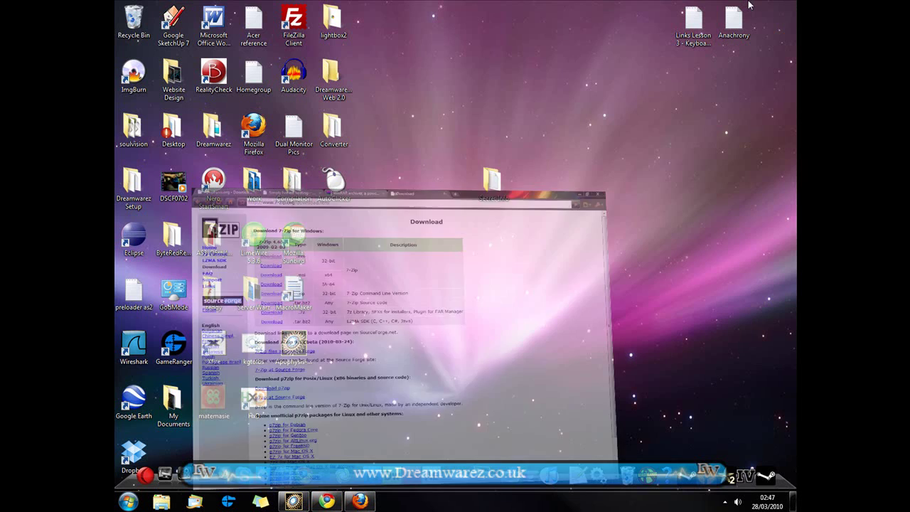
- Open the Secret Info folder and select the secret document text file
{"action": "double_click", "coordinate": [493, 184]}
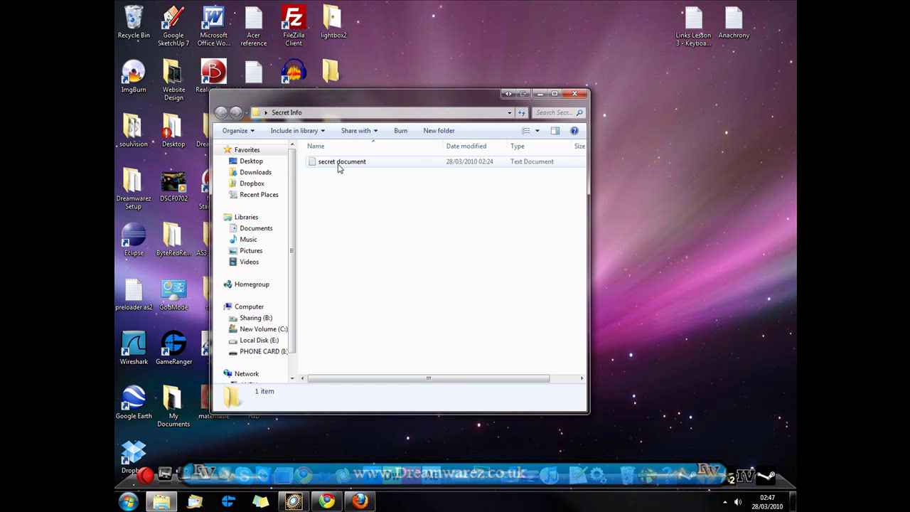
{"action": "left_click", "coordinate": [339, 168]}
{"action": "left_click", "coordinate": [339, 181]}
{"action": "left_click", "coordinate": [342, 165]}
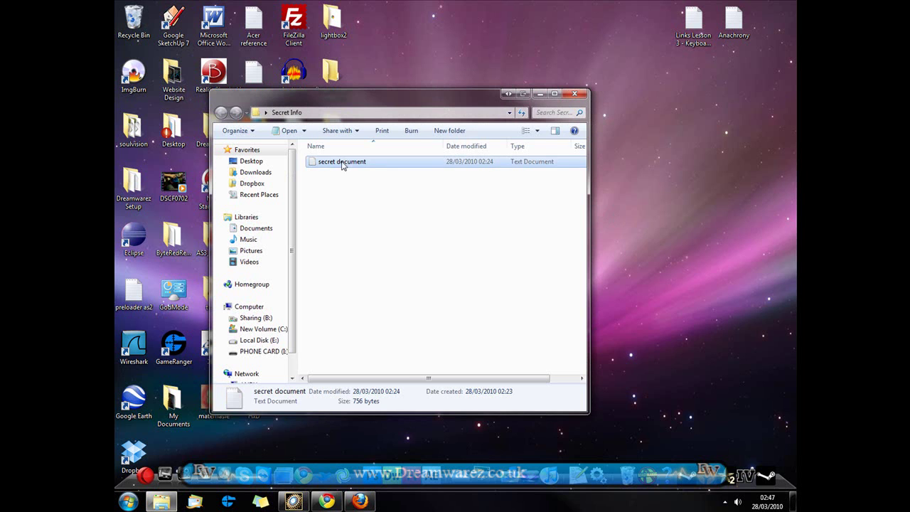
- Read secret document in Notepad, then close it
{"action": "double_click", "coordinate": [346, 165]}
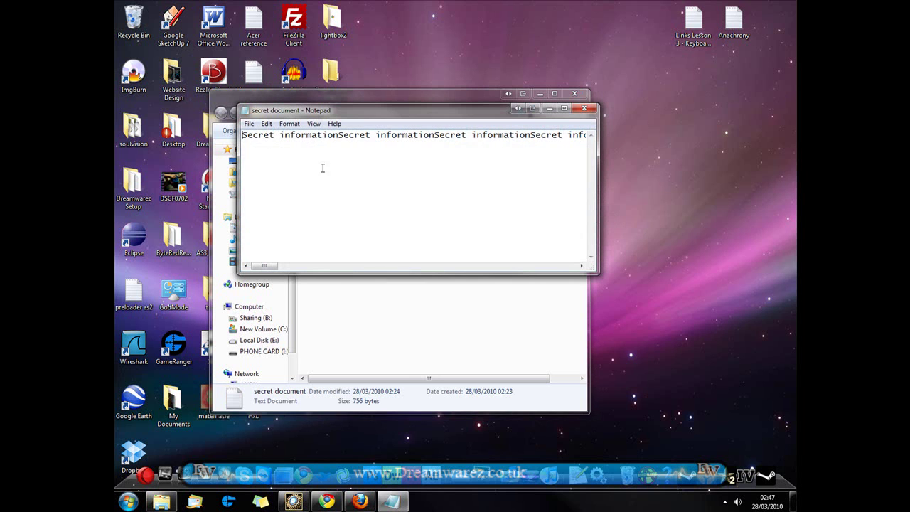
{"action": "left_click_drag", "start_coordinate": [257, 134], "coordinate": [471, 134]}
{"action": "left_click", "coordinate": [584, 107]}
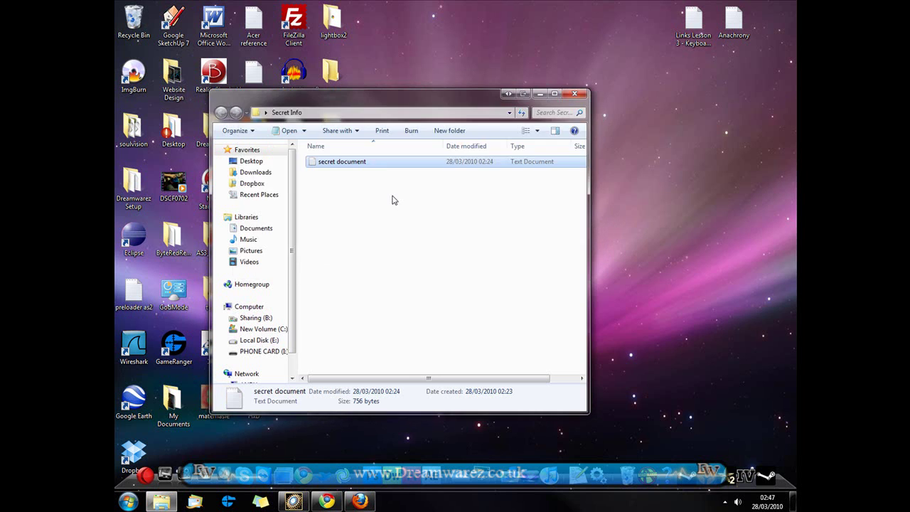
- Start 7-Zip's Add to archive for secret document, keeping Zip as the format
{"action": "right_click", "coordinate": [353, 165]}
{"action": "mouse_move", "coordinate": [389, 216]}
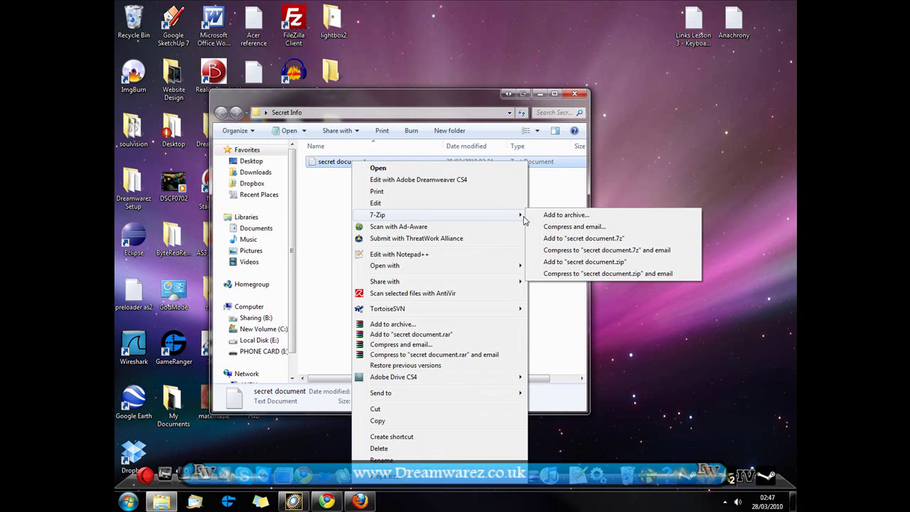
{"action": "left_click", "coordinate": [551, 217]}
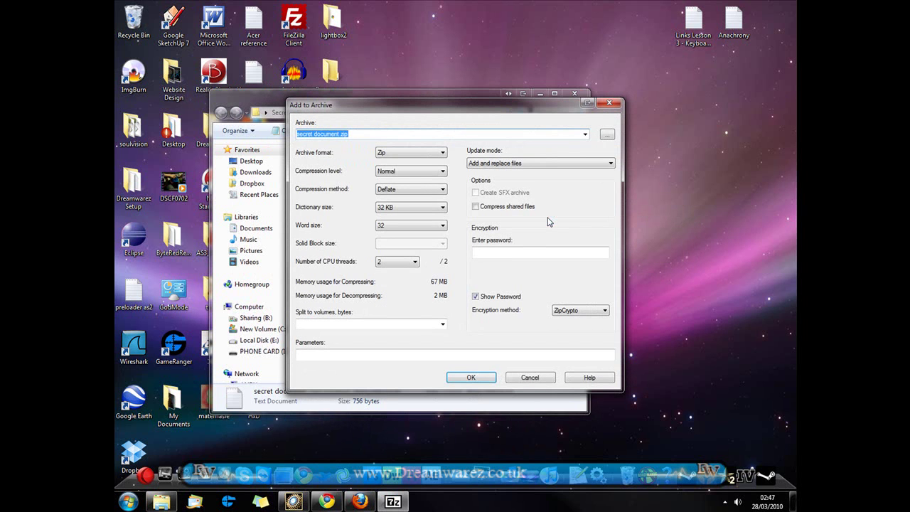
{"action": "left_click", "coordinate": [413, 158]}
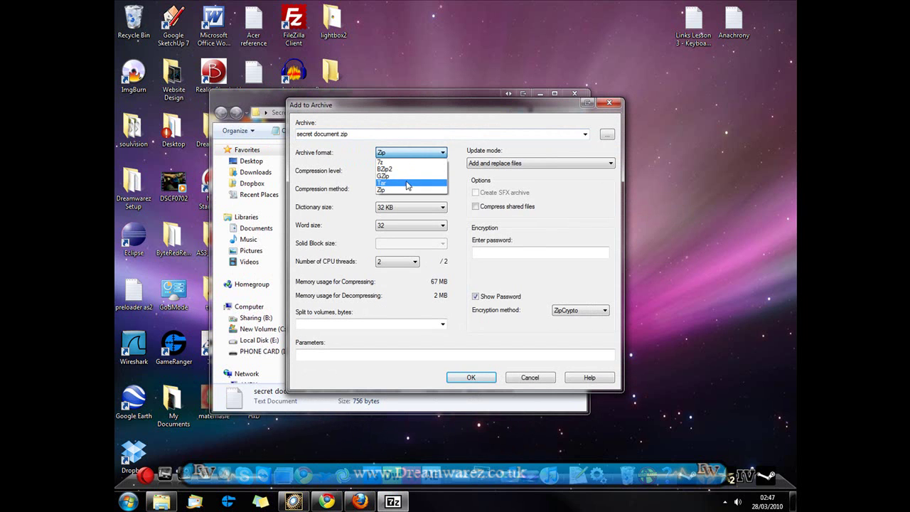
{"action": "left_click", "coordinate": [408, 190]}
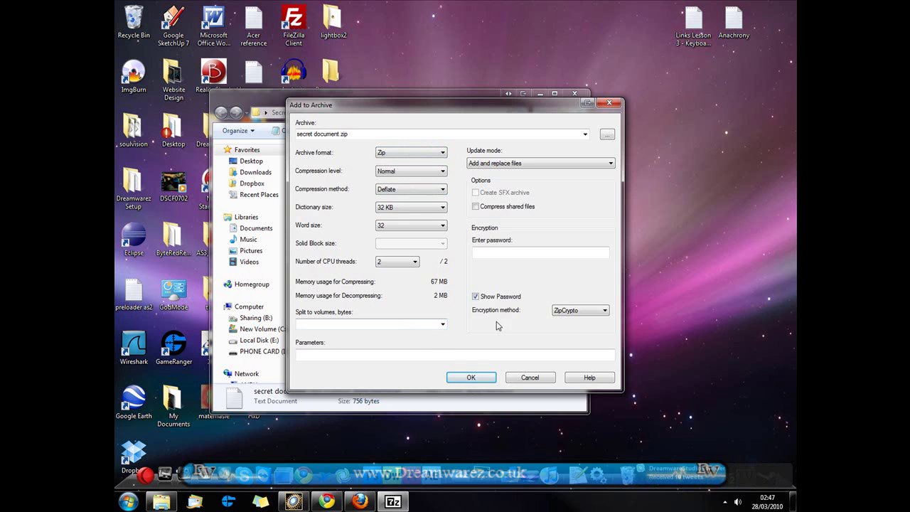
- Enter an encryption password with Show Password turned on
{"action": "left_click", "coordinate": [513, 255]}
{"action": "left_click", "coordinate": [475, 296]}
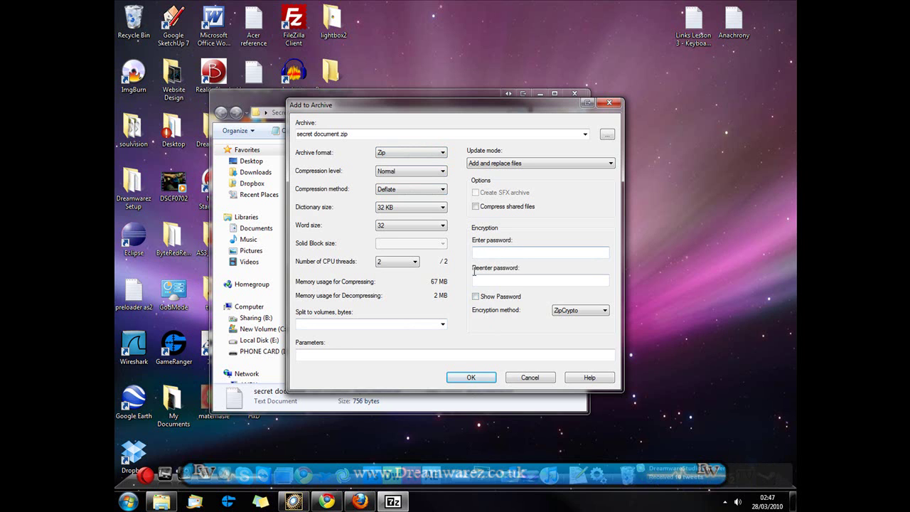
{"action": "left_click", "coordinate": [475, 296]}
{"action": "left_click", "coordinate": [494, 252]}
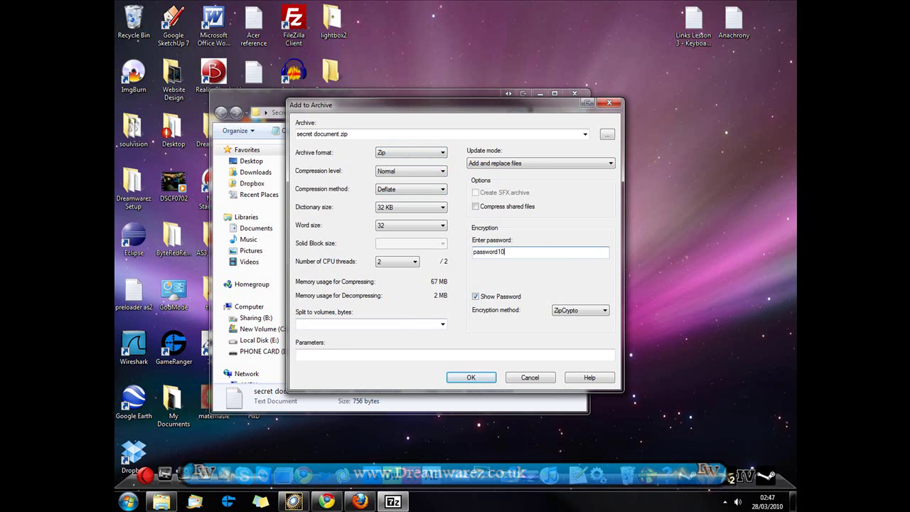
- Keep ZipCrypto encryption, Normal compression and Add and replace files, then create the archive
{"action": "left_click", "coordinate": [570, 313]}
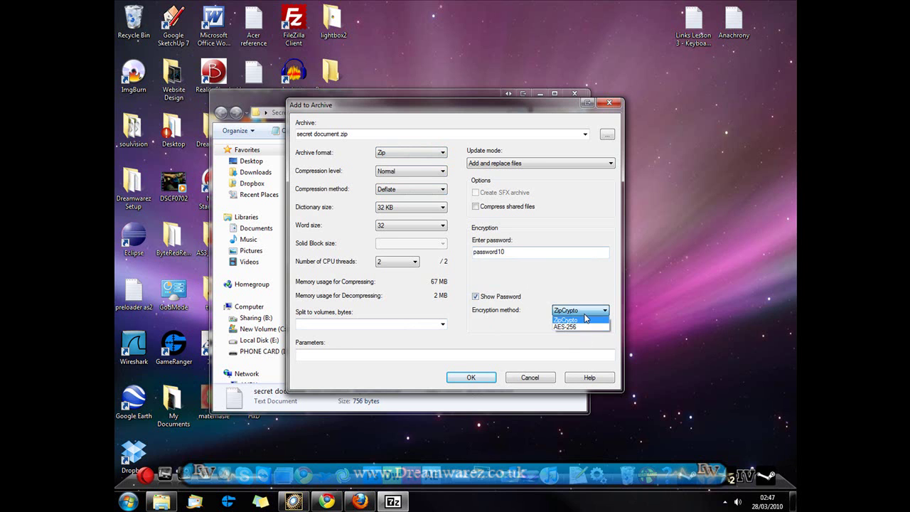
{"action": "left_click", "coordinate": [583, 321]}
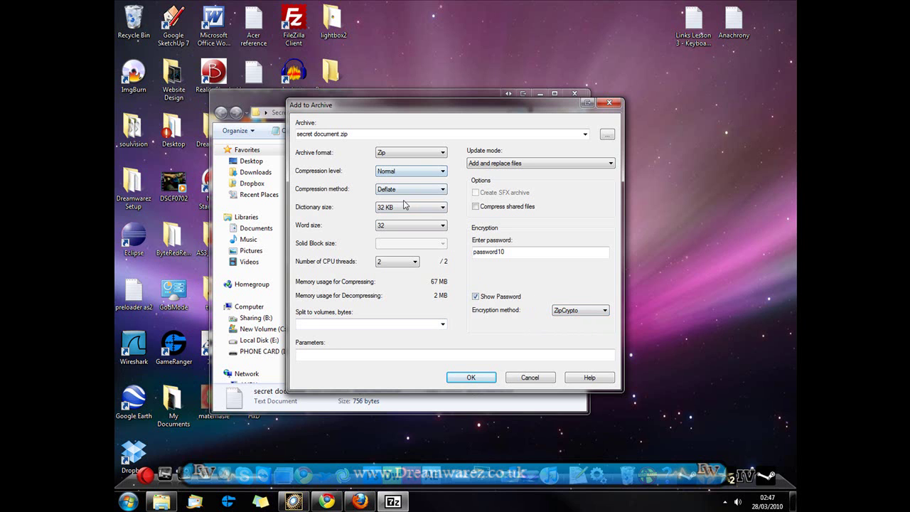
{"action": "left_click", "coordinate": [401, 172]}
{"action": "left_click", "coordinate": [401, 172]}
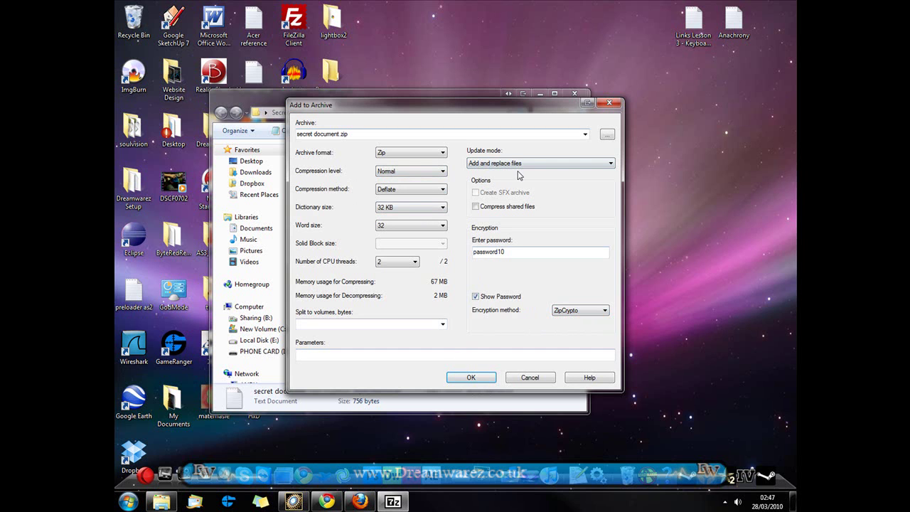
{"action": "left_click", "coordinate": [544, 163]}
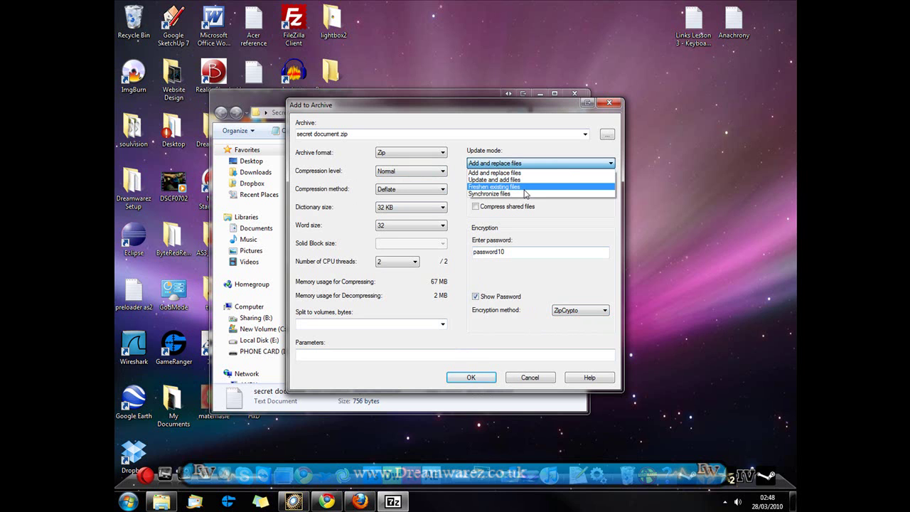
{"action": "left_click", "coordinate": [533, 173]}
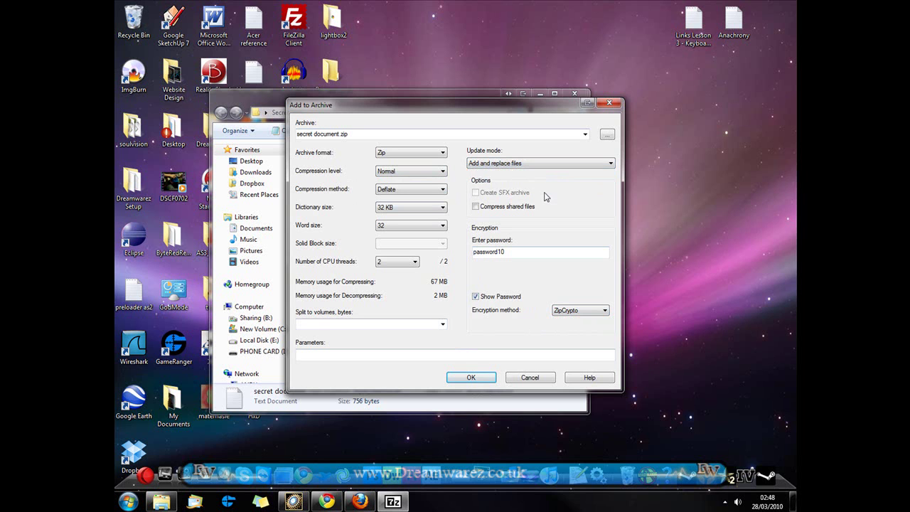
{"action": "left_click", "coordinate": [476, 378]}
- Select the new 184-byte secret document ZIP and bring up its context menu
{"action": "left_click_drag", "start_coordinate": [394, 95], "coordinate": [412, 90]}
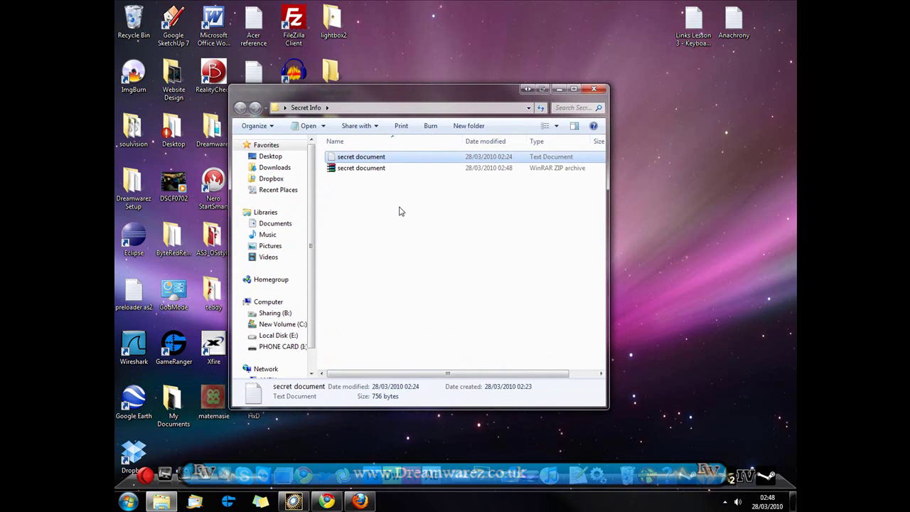
{"action": "left_click", "coordinate": [374, 170]}
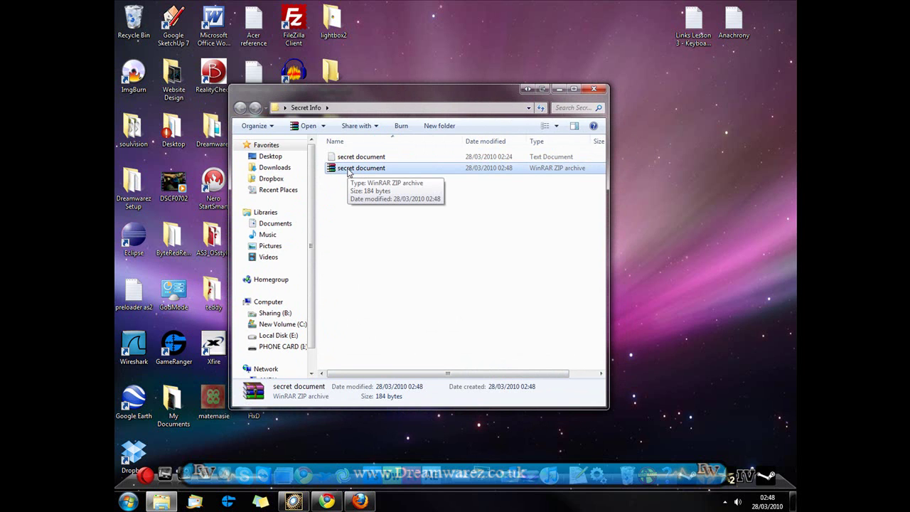
{"action": "right_click", "coordinate": [350, 172]}
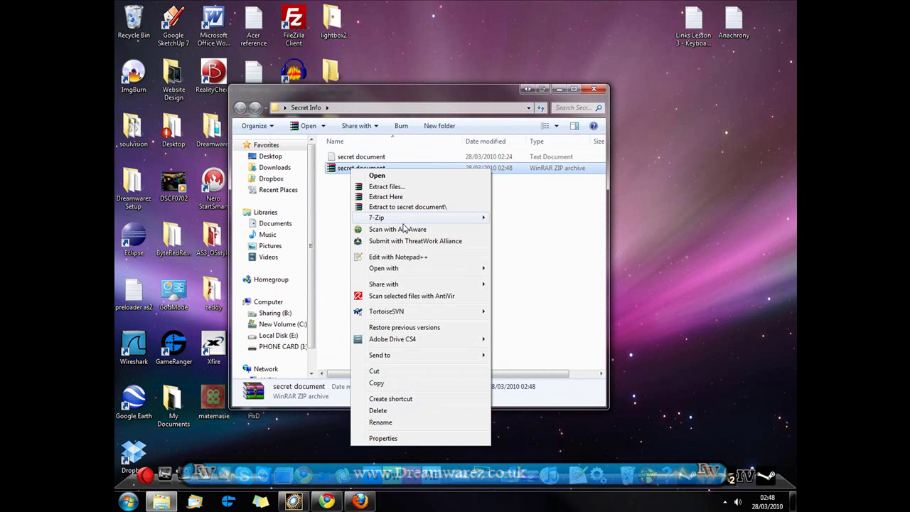
- Open secret document.zip in 7-Zip and extract its file to the Desktop
{"action": "mouse_move", "coordinate": [405, 220]}
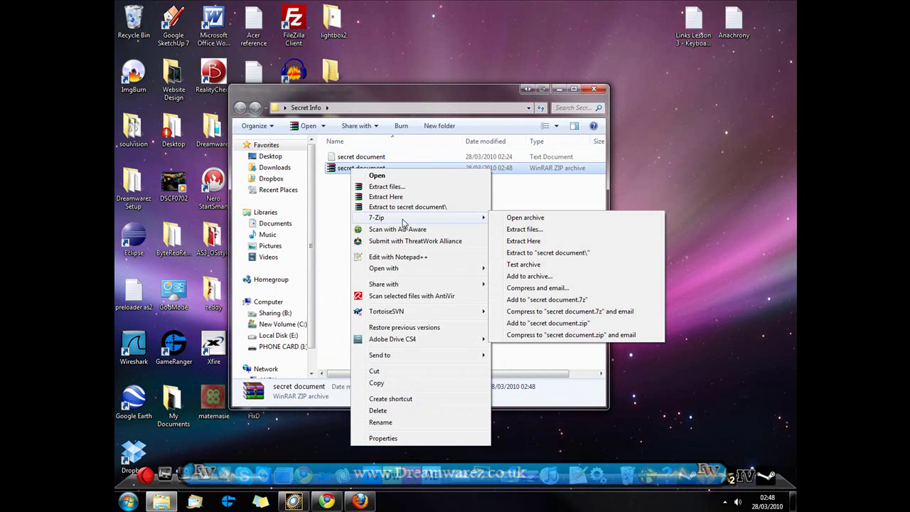
{"action": "left_click", "coordinate": [532, 221]}
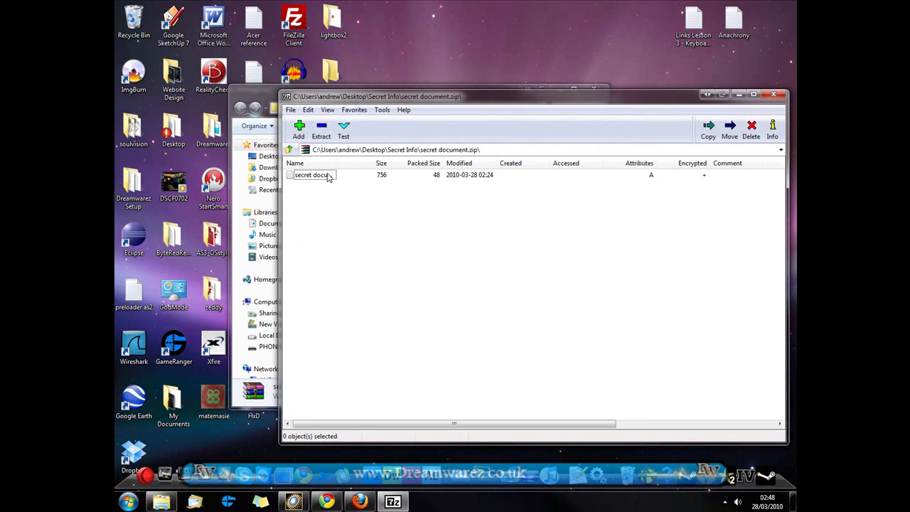
{"action": "left_click", "coordinate": [331, 179]}
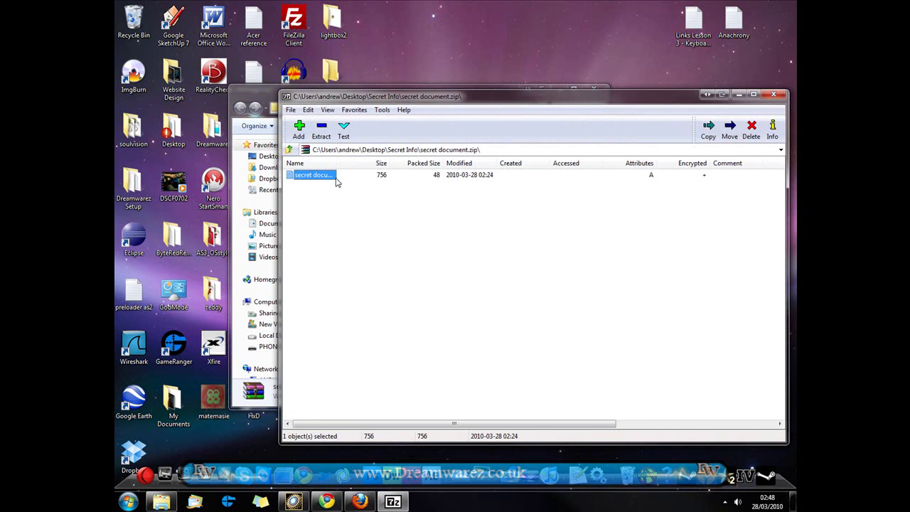
{"action": "left_click", "coordinate": [321, 130]}
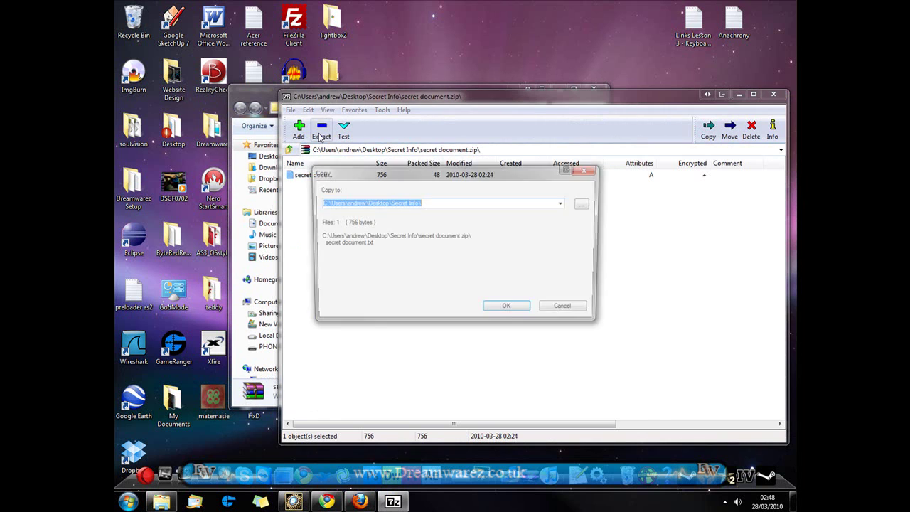
{"action": "left_click", "coordinate": [586, 204]}
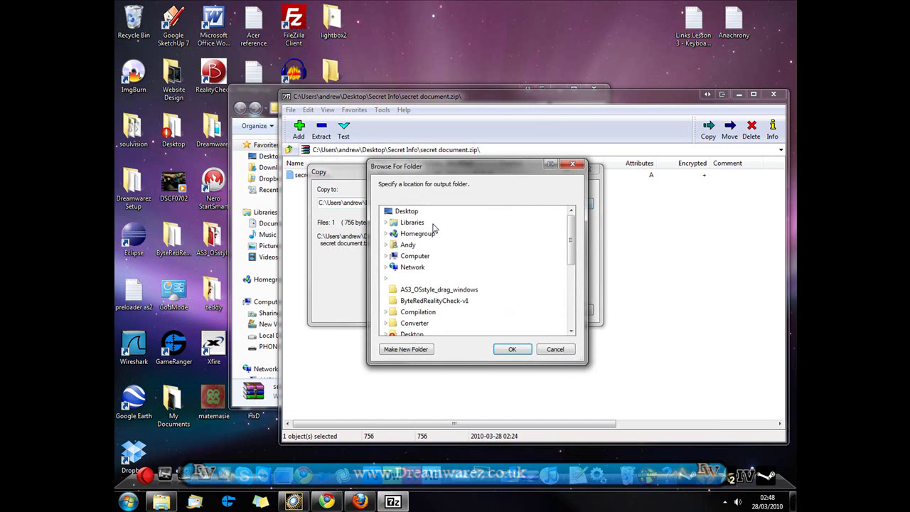
{"action": "left_click", "coordinate": [512, 349]}
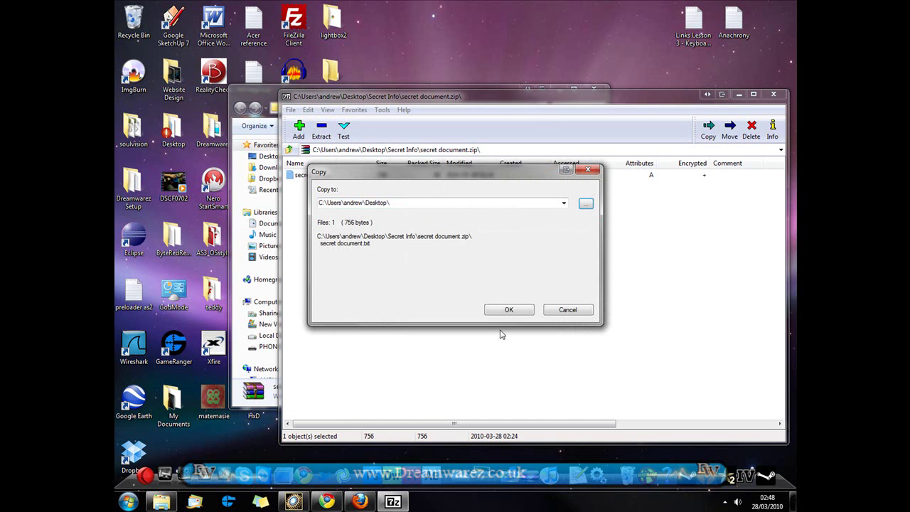
{"action": "left_click", "coordinate": [508, 309]}
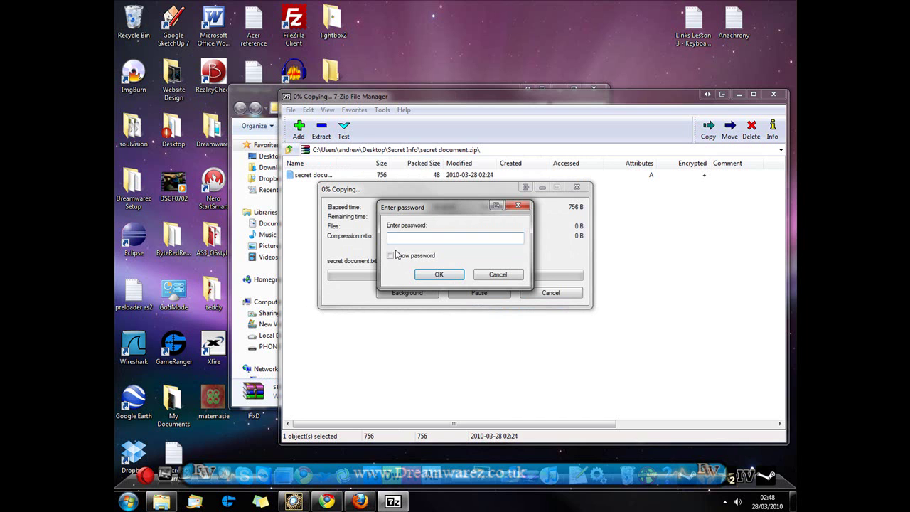
- Submit an incorrect password and dismiss the Wrong password error
{"action": "left_click", "coordinate": [390, 255]}
{"action": "left_click", "coordinate": [414, 240]}
{"action": "type", "text": "wdawdawdawd"}
{"action": "left_click", "coordinate": [421, 273]}
{"action": "left_click", "coordinate": [608, 306]}
{"action": "left_click", "coordinate": [316, 247]}
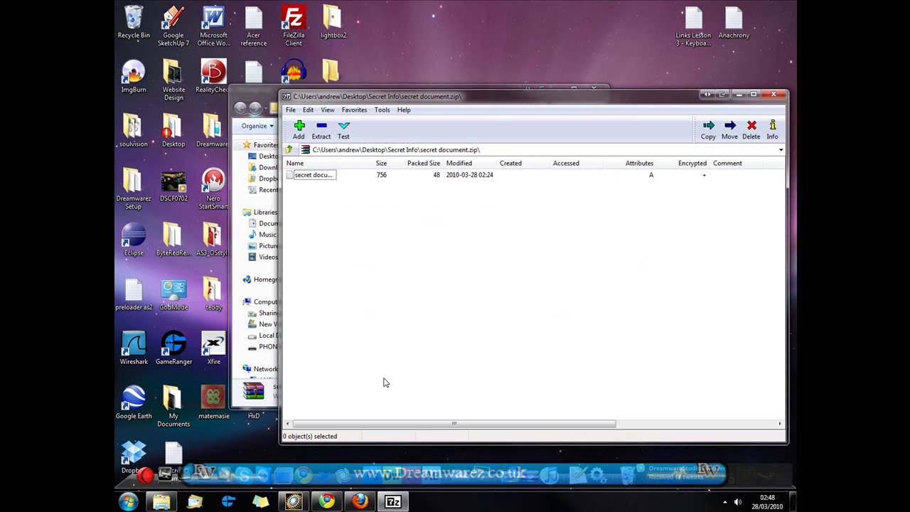
- Re-extract secret document to the Desktop, replacing the existing copy, using the correct password
{"action": "left_click", "coordinate": [315, 175]}
{"action": "left_click", "coordinate": [321, 130]}
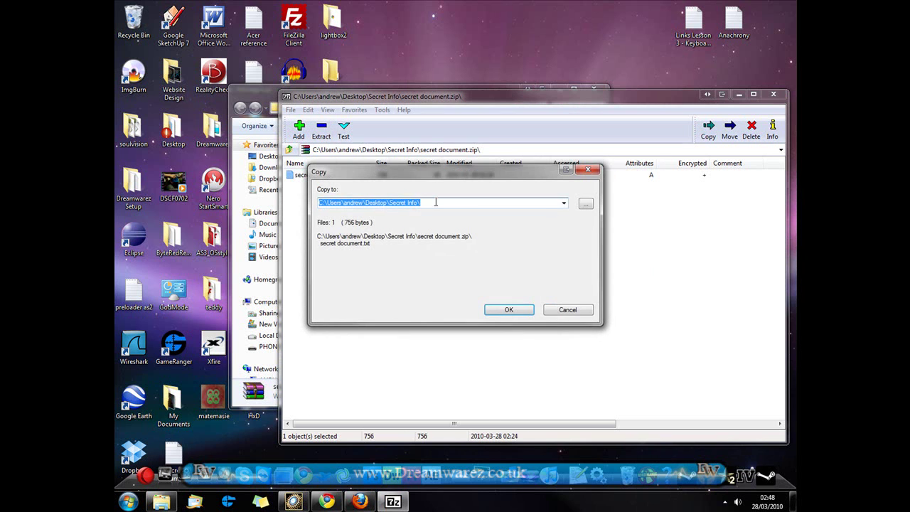
{"action": "left_click", "coordinate": [585, 204]}
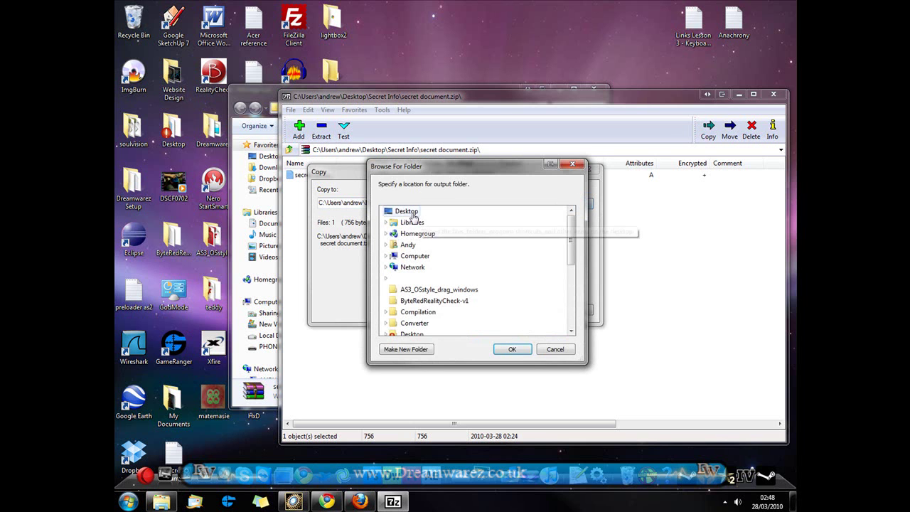
{"action": "left_click", "coordinate": [505, 348]}
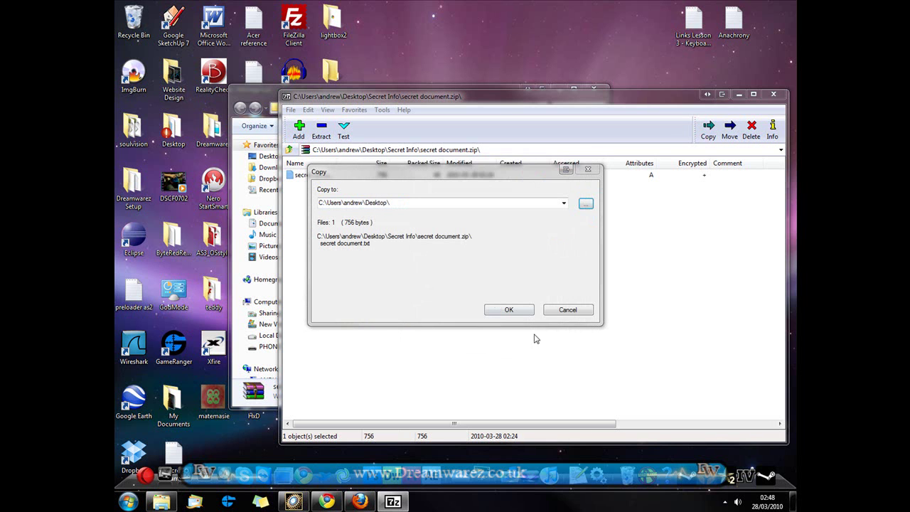
{"action": "left_click", "coordinate": [520, 307]}
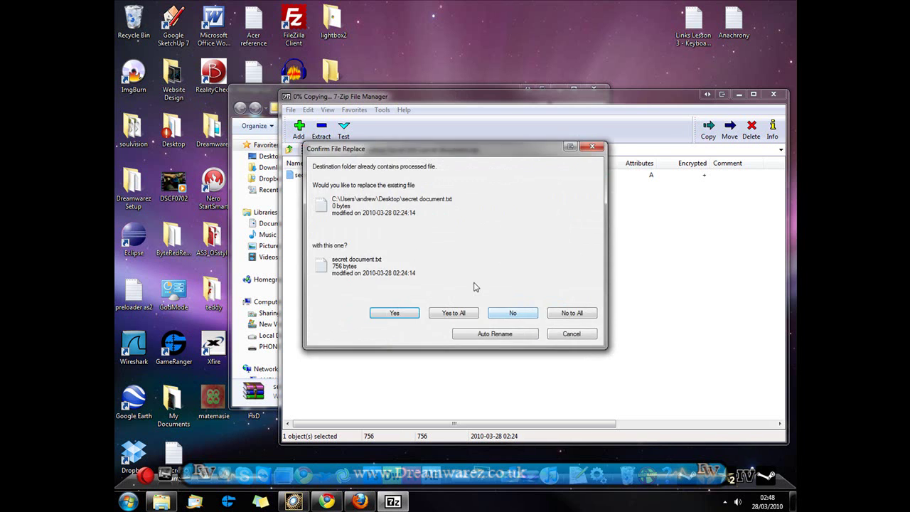
{"action": "left_click", "coordinate": [463, 313]}
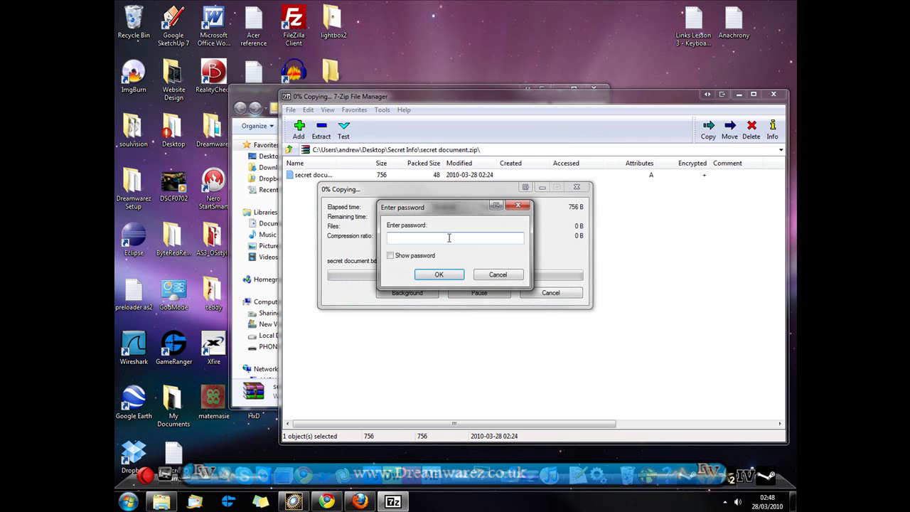
{"action": "type", "text": "**"}
{"action": "left_click", "coordinate": [398, 255]}
{"action": "left_click", "coordinate": [412, 238]}
{"action": "key", "text": "Return"}
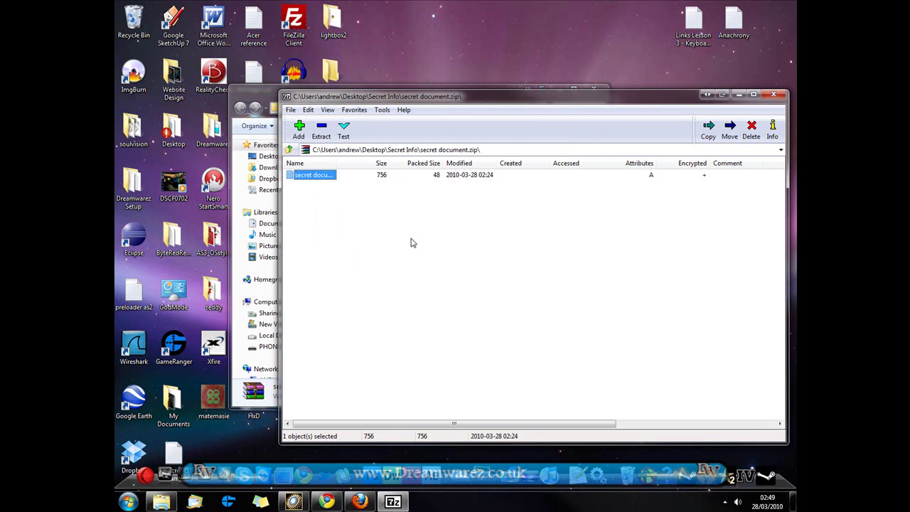
- Close 7-Zip and check the extracted desktop copy shows 'Secret information' in Notepad
{"action": "left_click", "coordinate": [773, 93]}
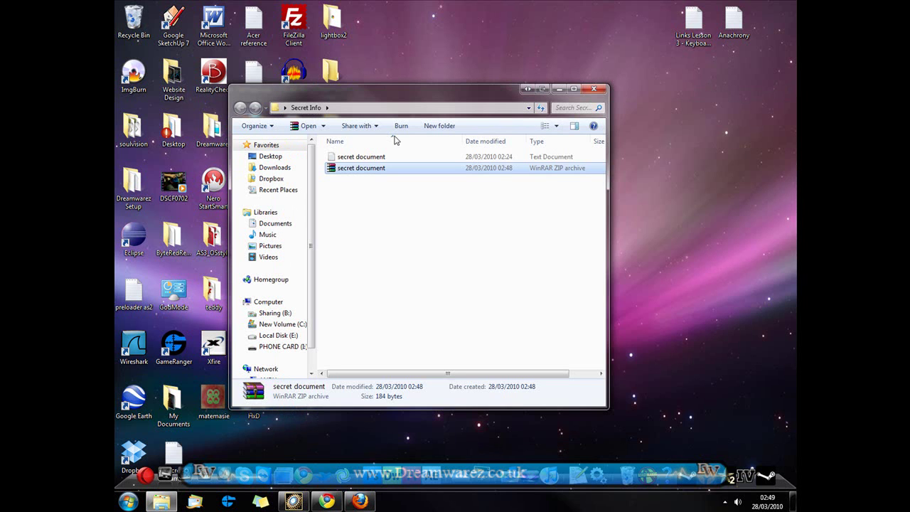
{"action": "left_click_drag", "start_coordinate": [398, 91], "coordinate": [477, 36]}
{"action": "left_click_drag", "start_coordinate": [174, 454], "coordinate": [613, 377]}
{"action": "double_click", "coordinate": [614, 376]}
{"action": "left_click_drag", "start_coordinate": [275, 136], "coordinate": [463, 152]}
{"action": "left_click", "coordinate": [584, 108]}
- Delete the extracted desktop copy to the Recycle Bin
{"action": "left_click", "coordinate": [503, 195]}
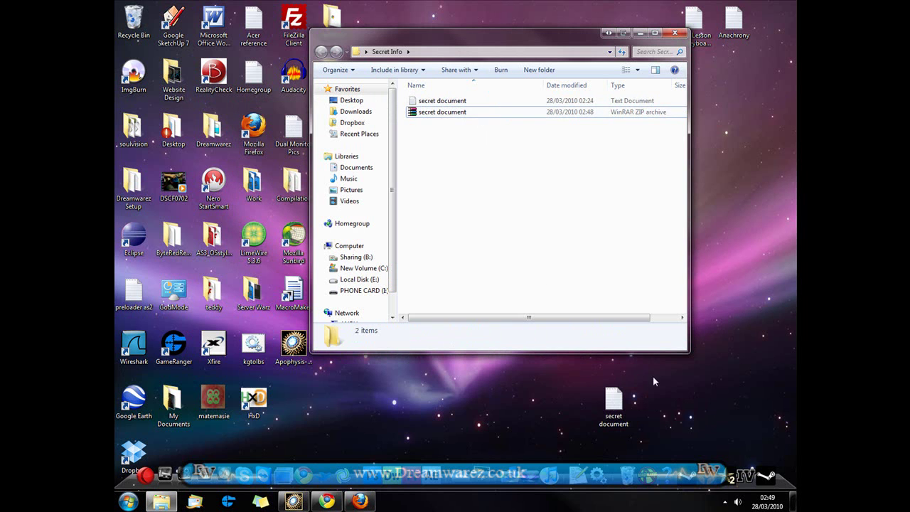
{"action": "left_click", "coordinate": [613, 403]}
{"action": "key", "text": "Delete"}
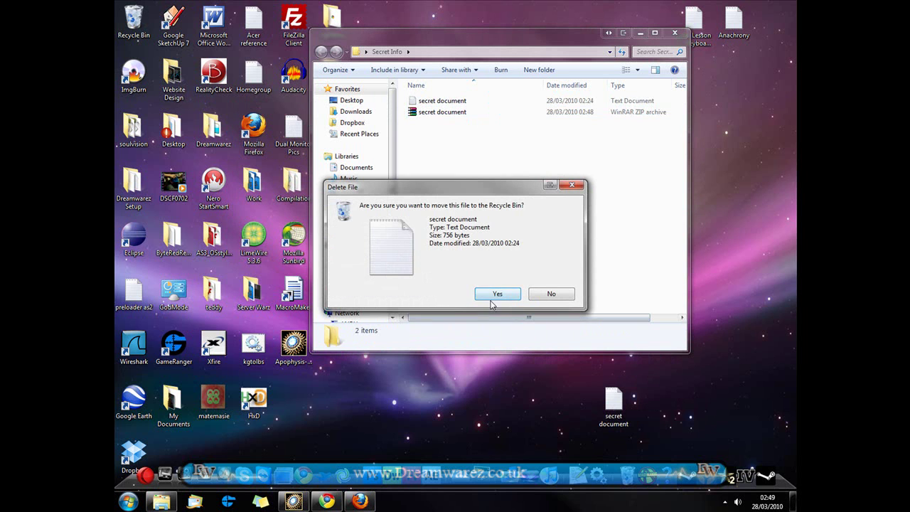
{"action": "left_click", "coordinate": [496, 294]}
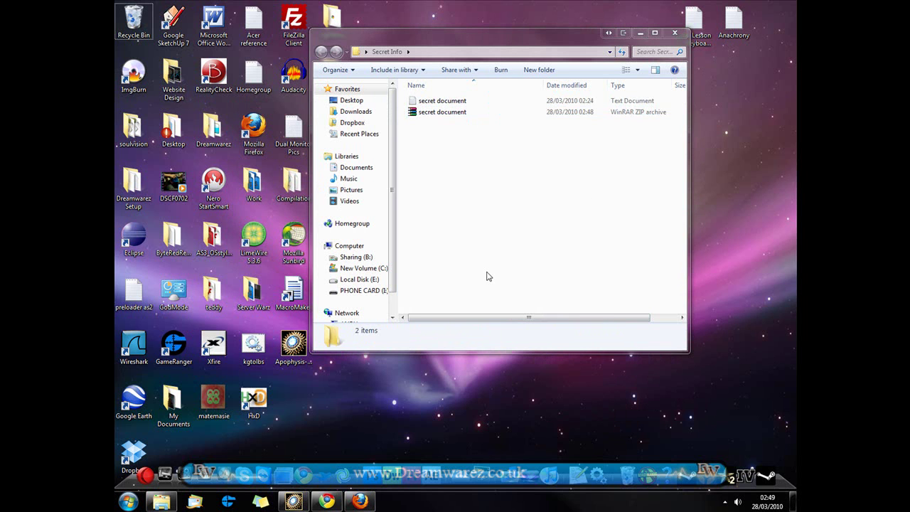
- Extract the ZIP via 7-Zip > Extract files... to the Desktop, entering its password
{"action": "right_click", "coordinate": [441, 118]}
{"action": "mouse_move", "coordinate": [483, 166]}
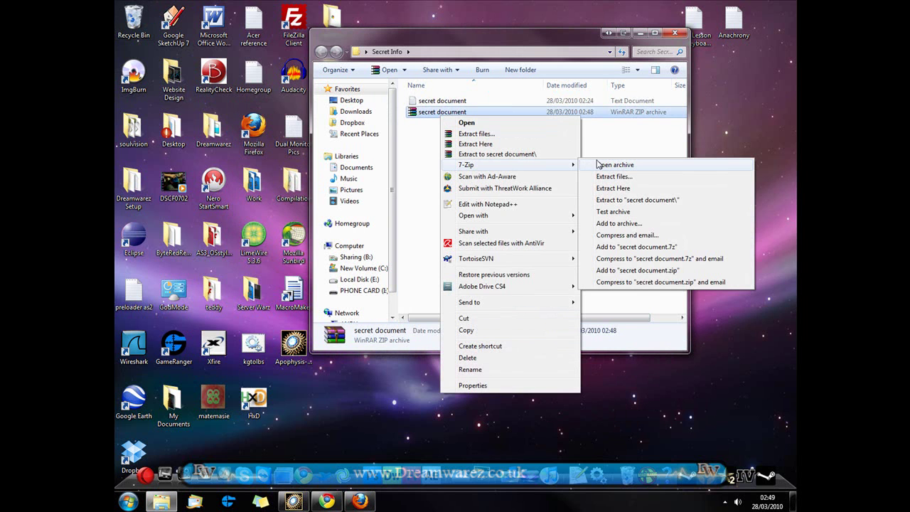
{"action": "left_click", "coordinate": [604, 176]}
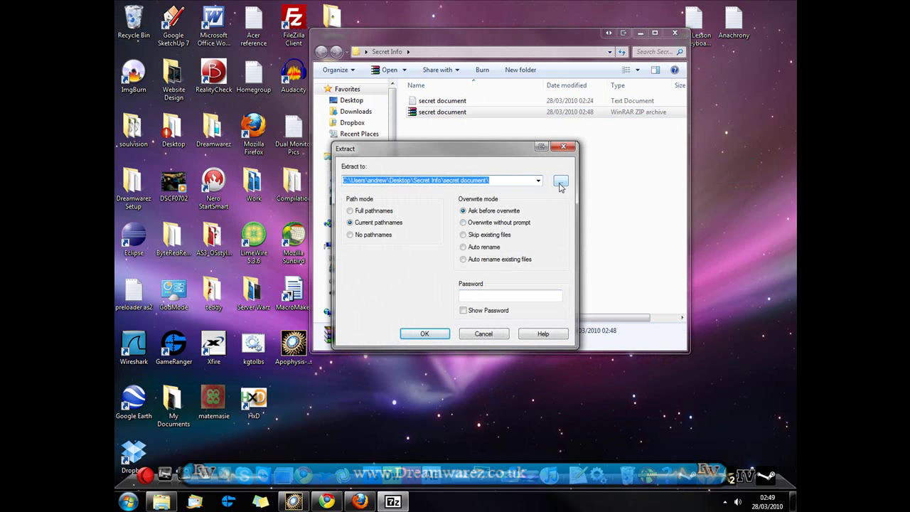
{"action": "left_click", "coordinate": [559, 185]}
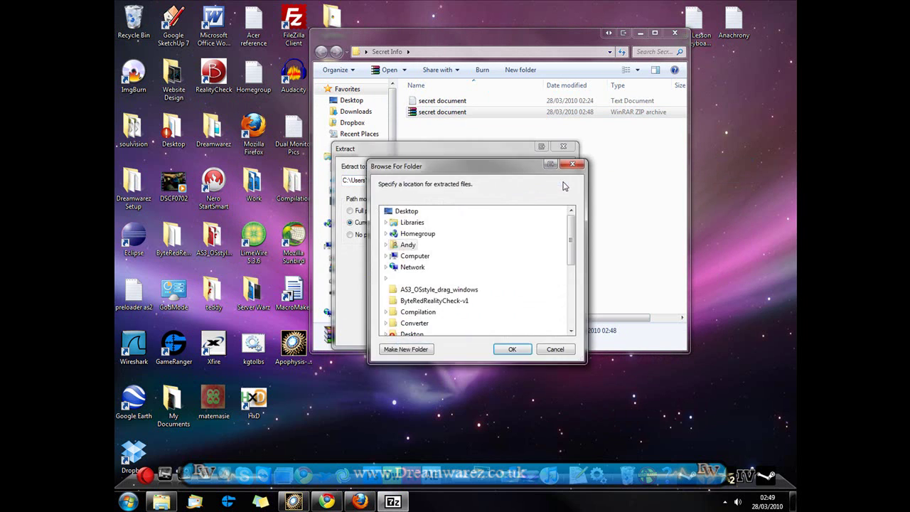
{"action": "left_click", "coordinate": [512, 348]}
{"action": "left_click", "coordinate": [511, 294]}
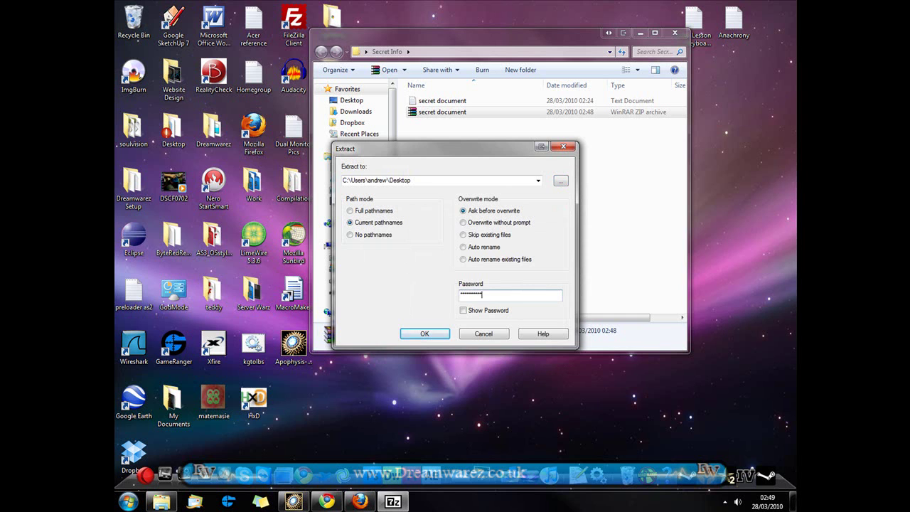
{"action": "left_click", "coordinate": [426, 334]}
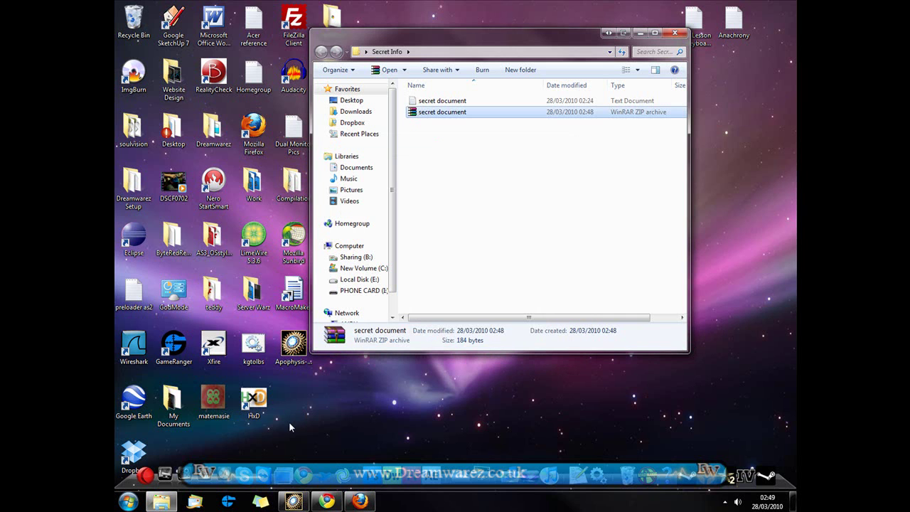
- Confirm the re-extracted copy reads 'Secret information' in Notepad, then delete it to the Recycle Bin
{"action": "double_click", "coordinate": [173, 455]}
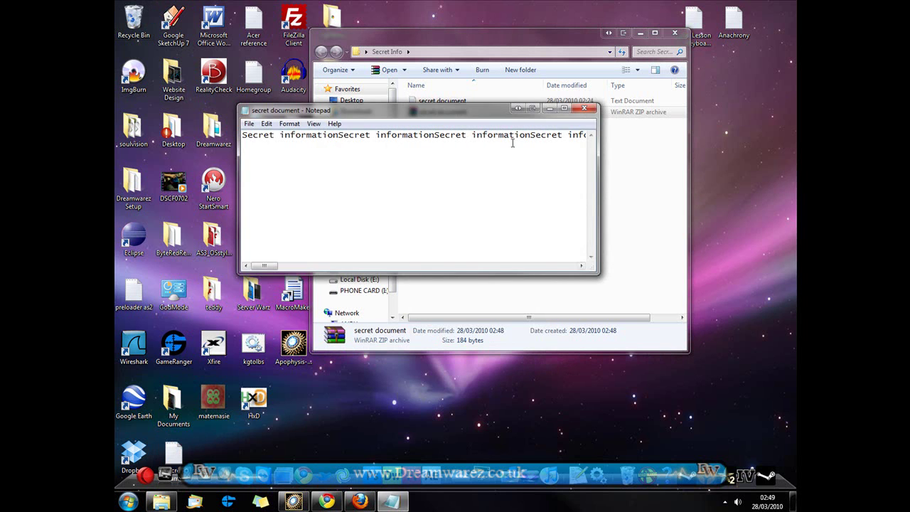
{"action": "left_click", "coordinate": [584, 111]}
{"action": "left_click_drag", "start_coordinate": [173, 455], "coordinate": [566, 413]}
{"action": "key", "text": "Delete"}
{"action": "left_click", "coordinate": [500, 299]}
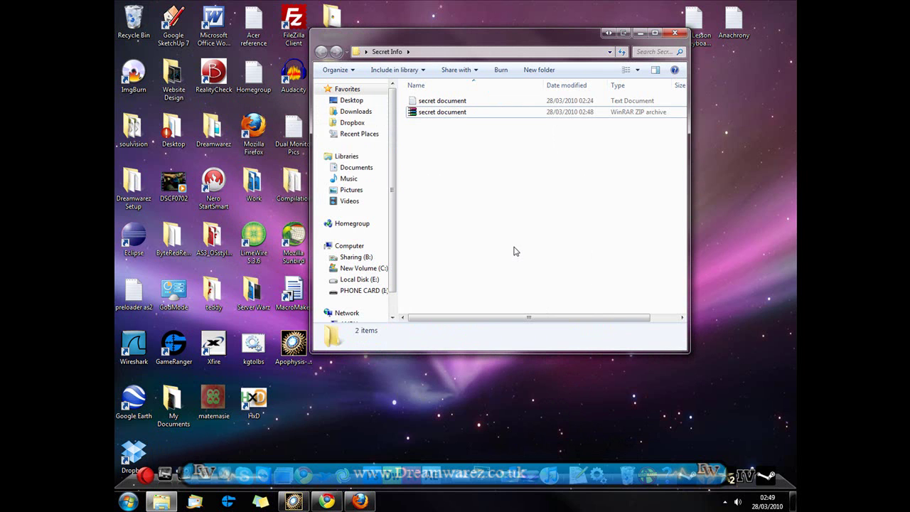